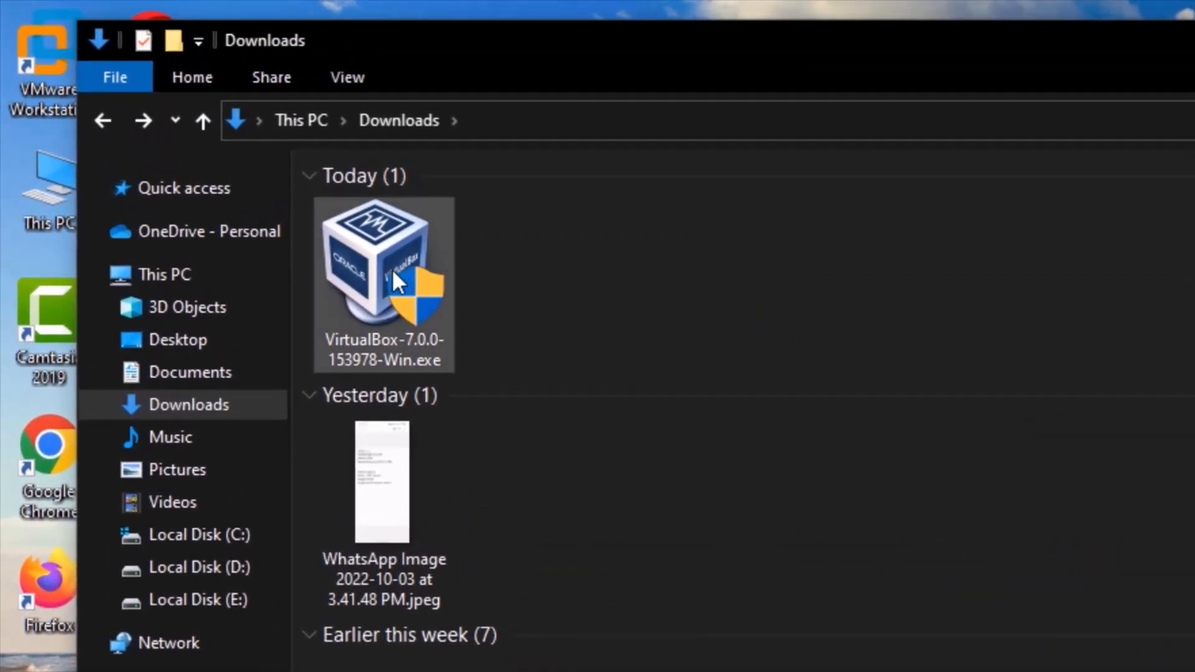
# Select the VirtualBox-7.0.0 installer file in the Downloads folder.
pyautogui.moveTo(393, 272)
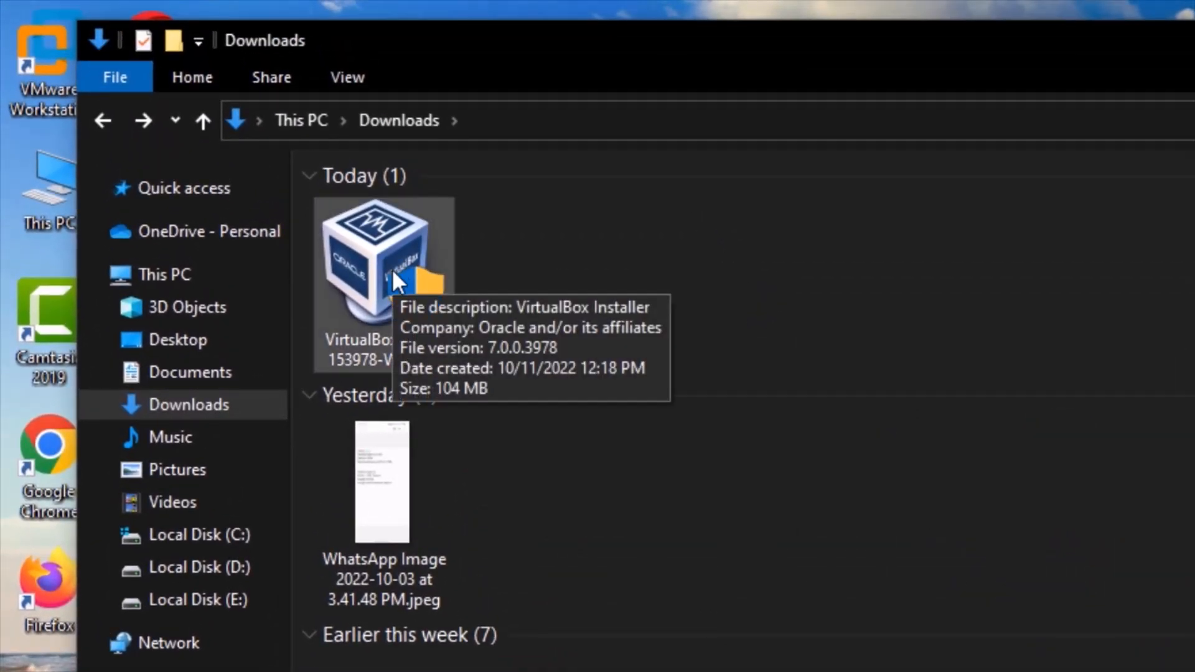
pyautogui.click(393, 274)
# Install VirtualBox 7.0.0 with default features, accepting the network-reset and Python warnings.
pyautogui.doubleClick(392, 269)
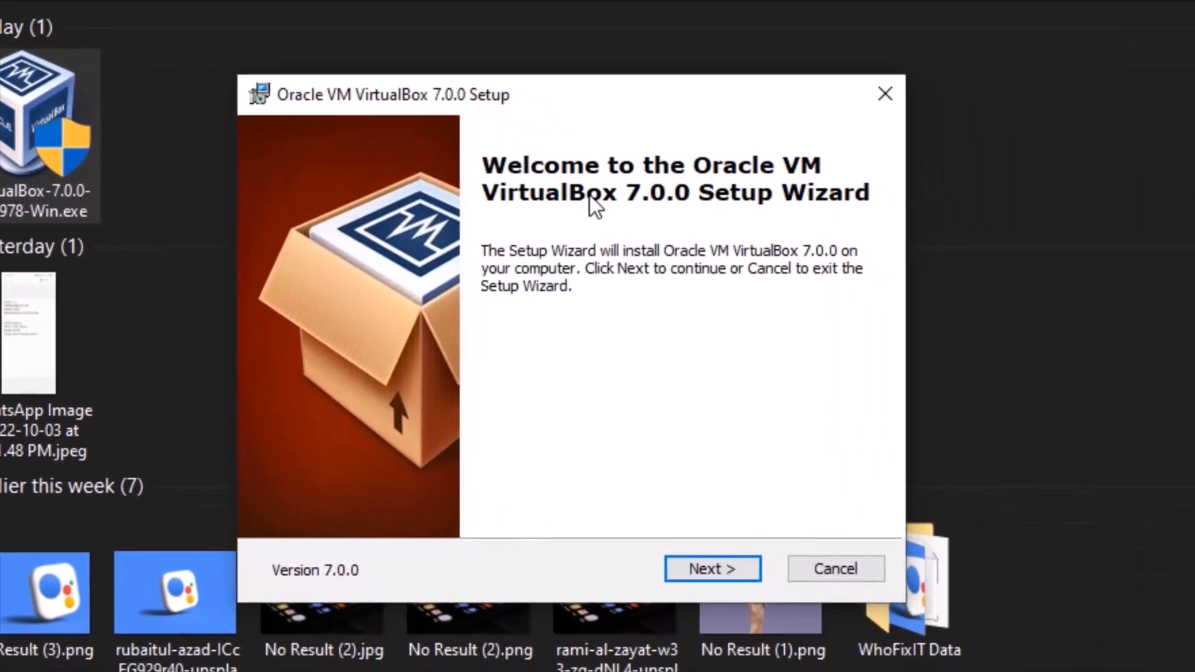
pyautogui.click(731, 568)
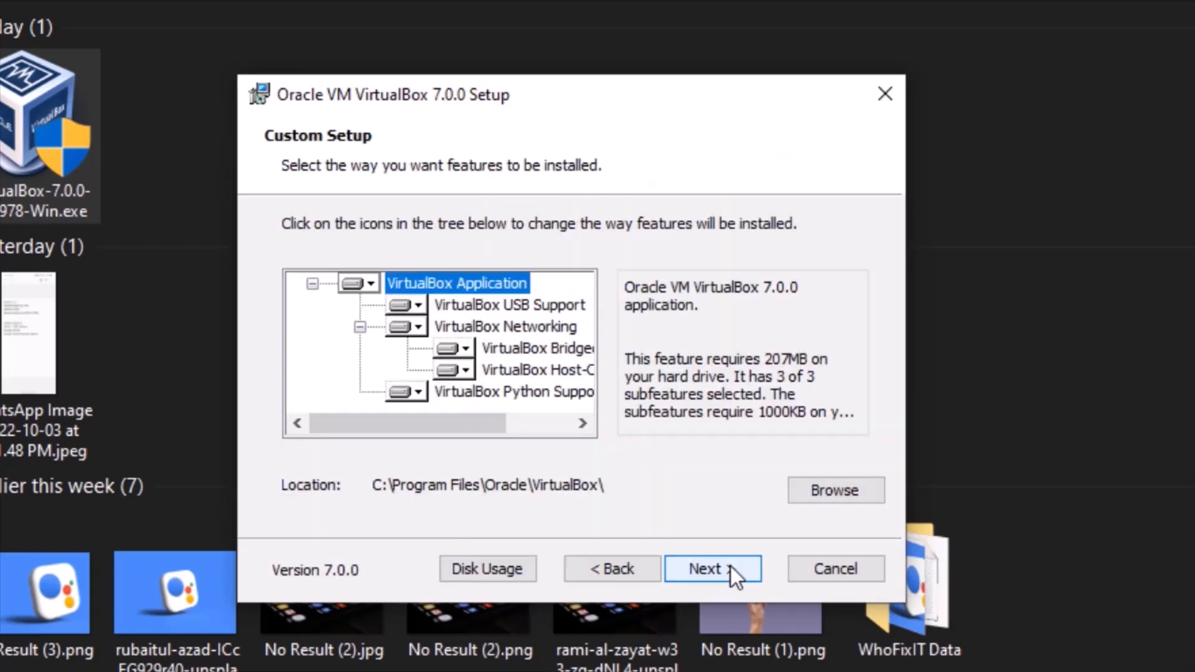
pyautogui.click(731, 568)
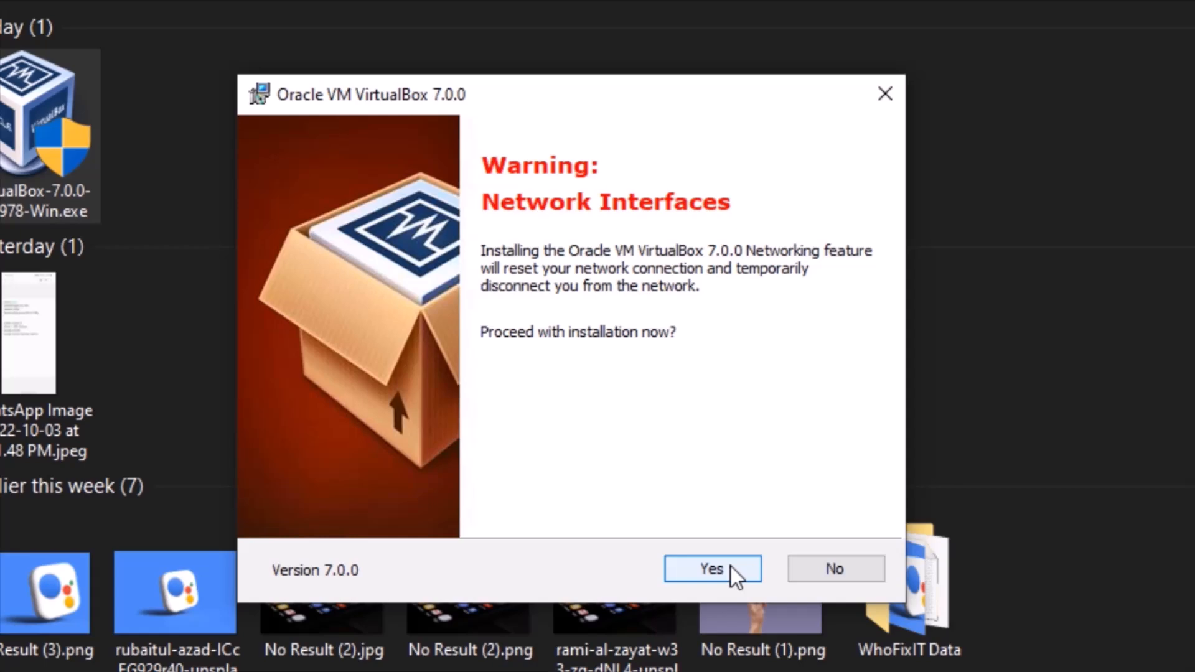
pyautogui.click(731, 567)
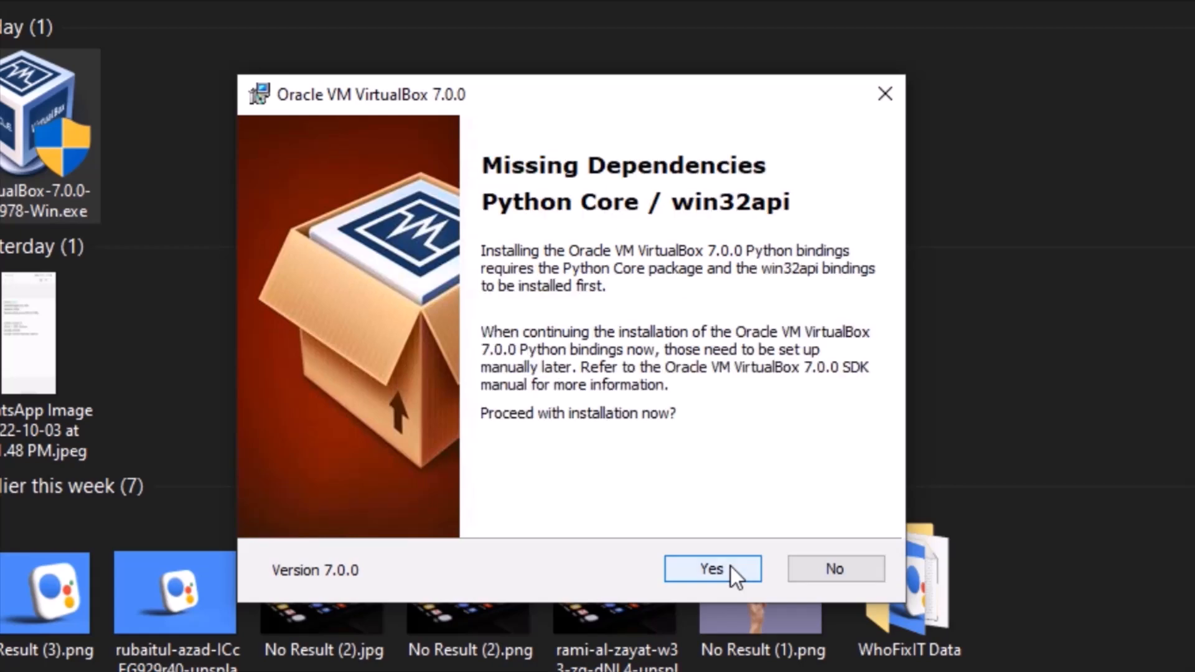
pyautogui.click(731, 568)
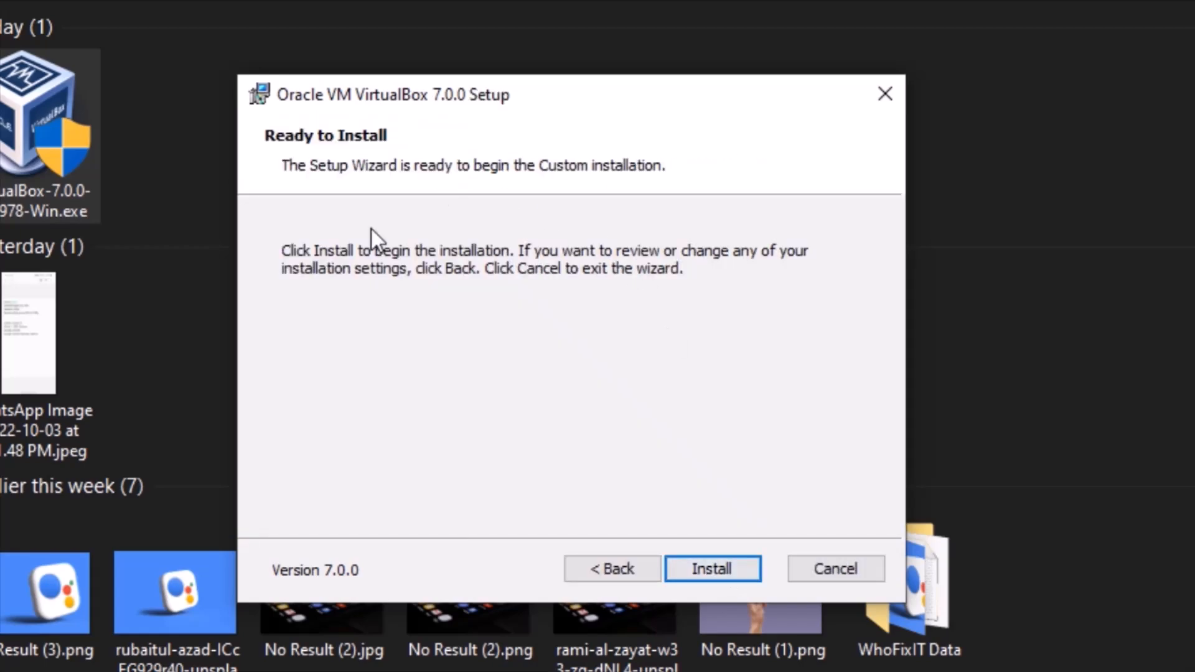
pyautogui.click(731, 571)
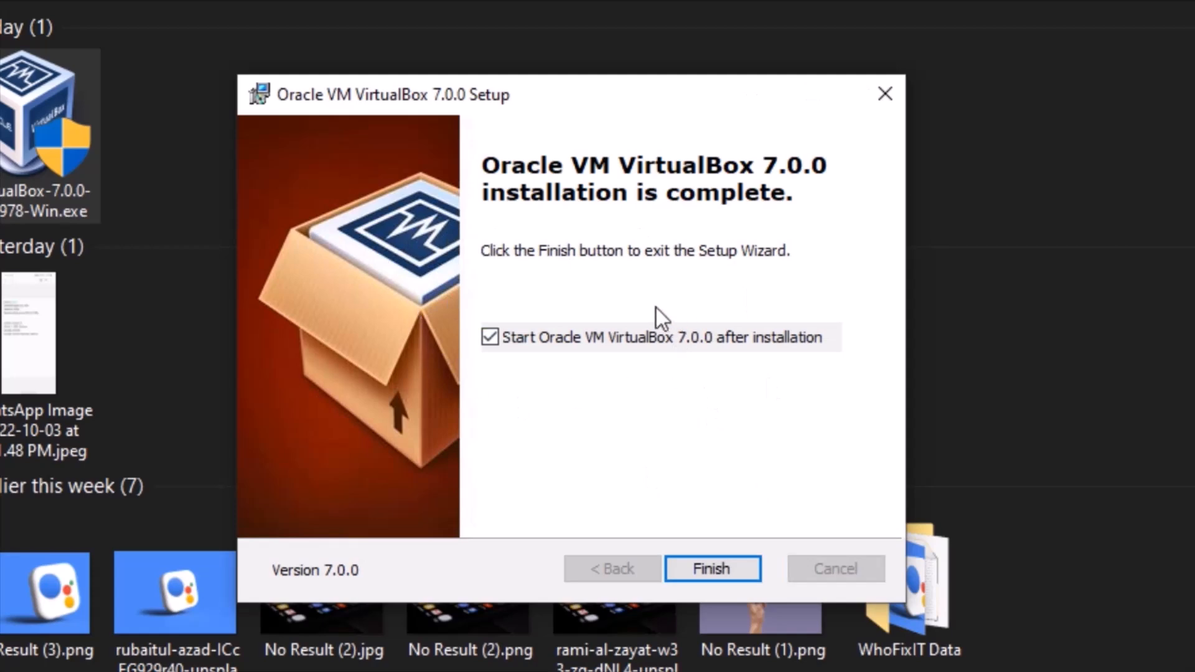
pyautogui.click(735, 568)
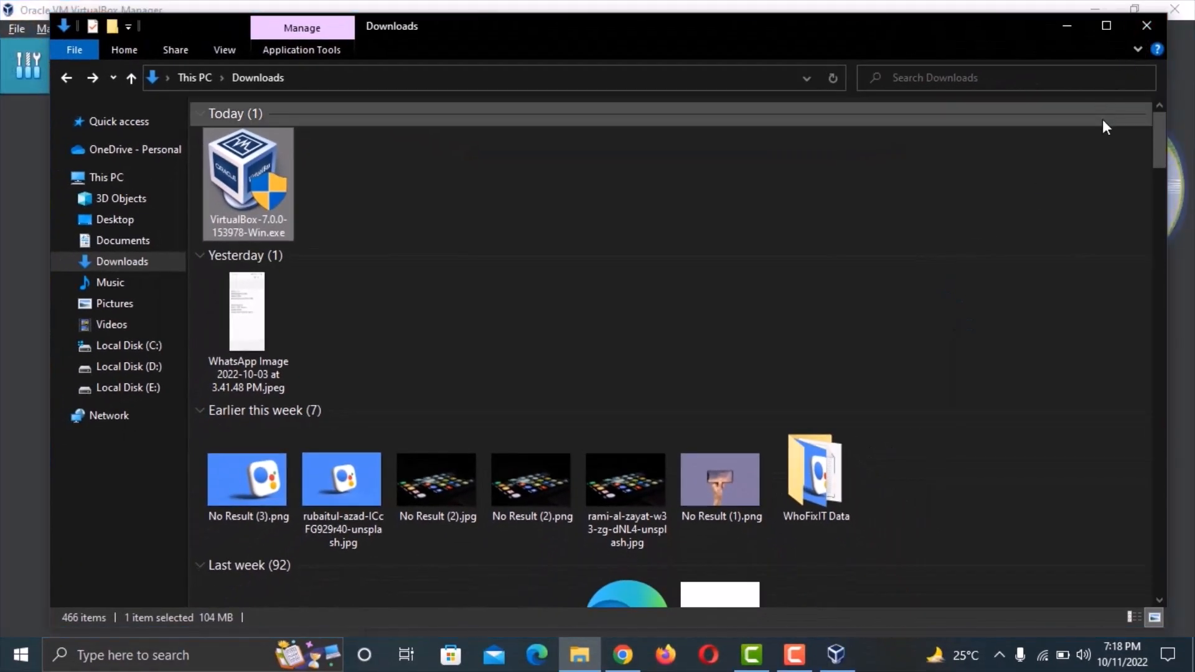
# Close File Explorer and load kali.org in a new Chrome incognito window.
pyautogui.click(1147, 28)
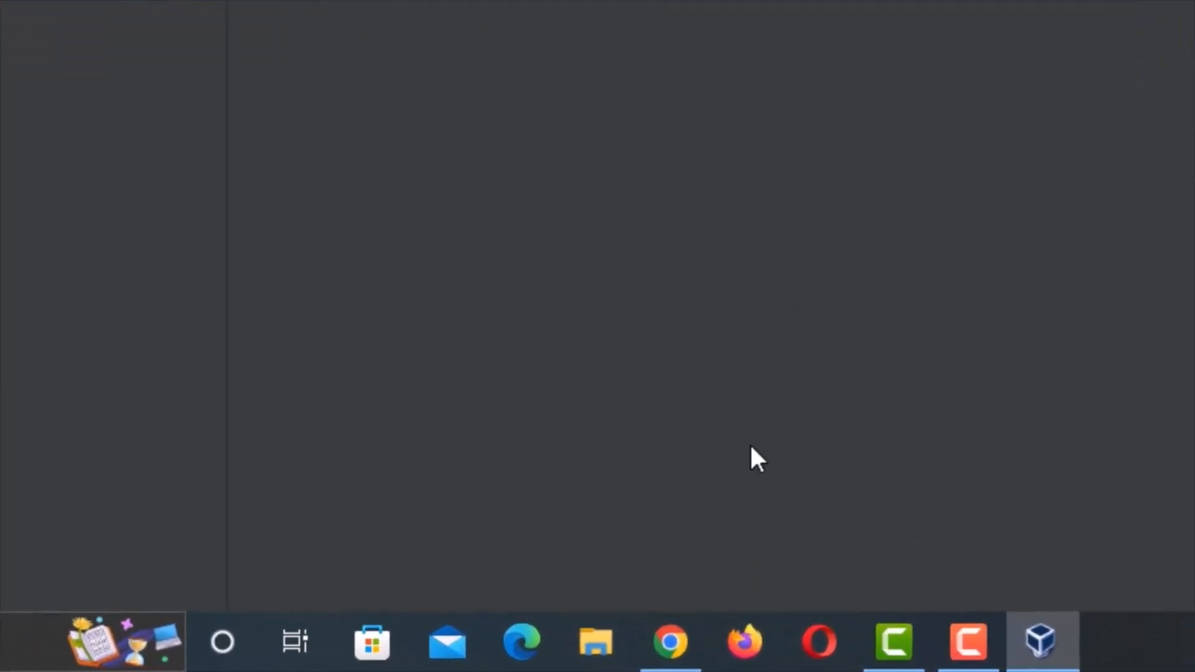
pyautogui.click(671, 642)
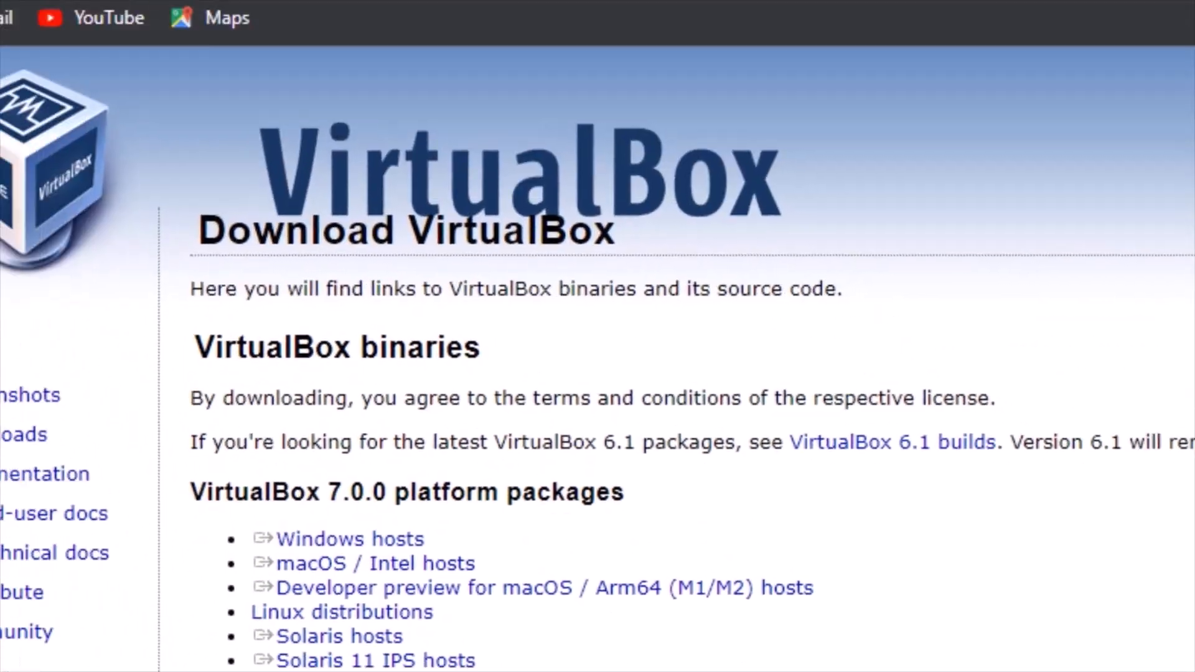
pyautogui.hotkey('ctrl', 'shift', 'n')
pyautogui.write('kali')
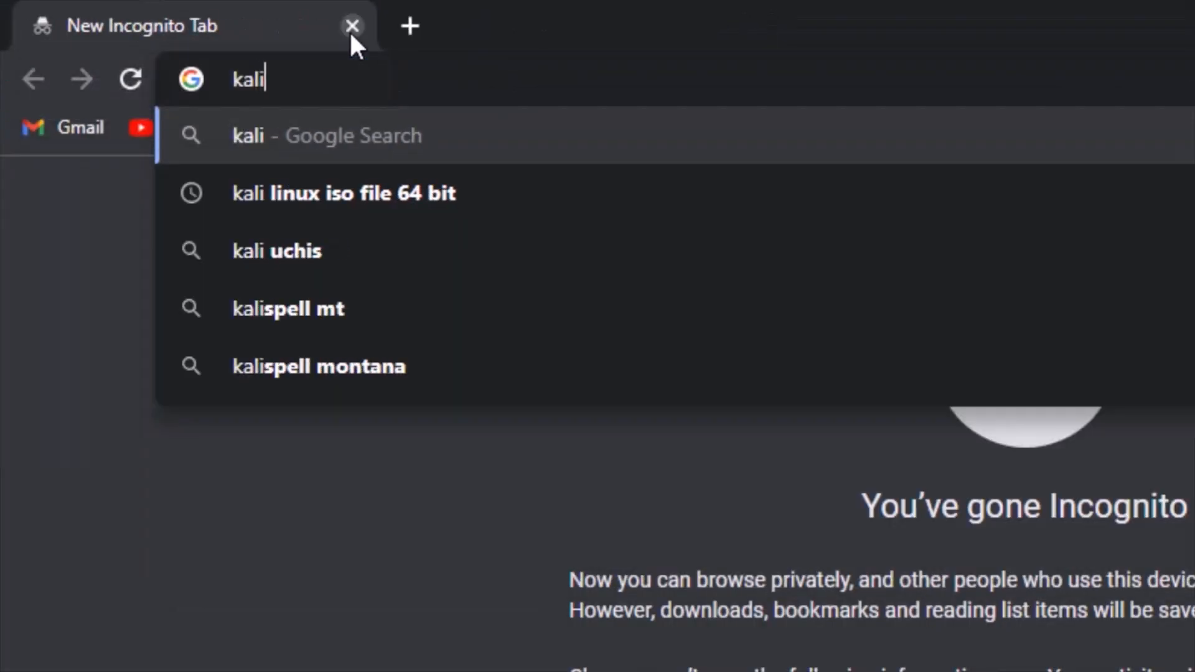
pyautogui.write('.org')
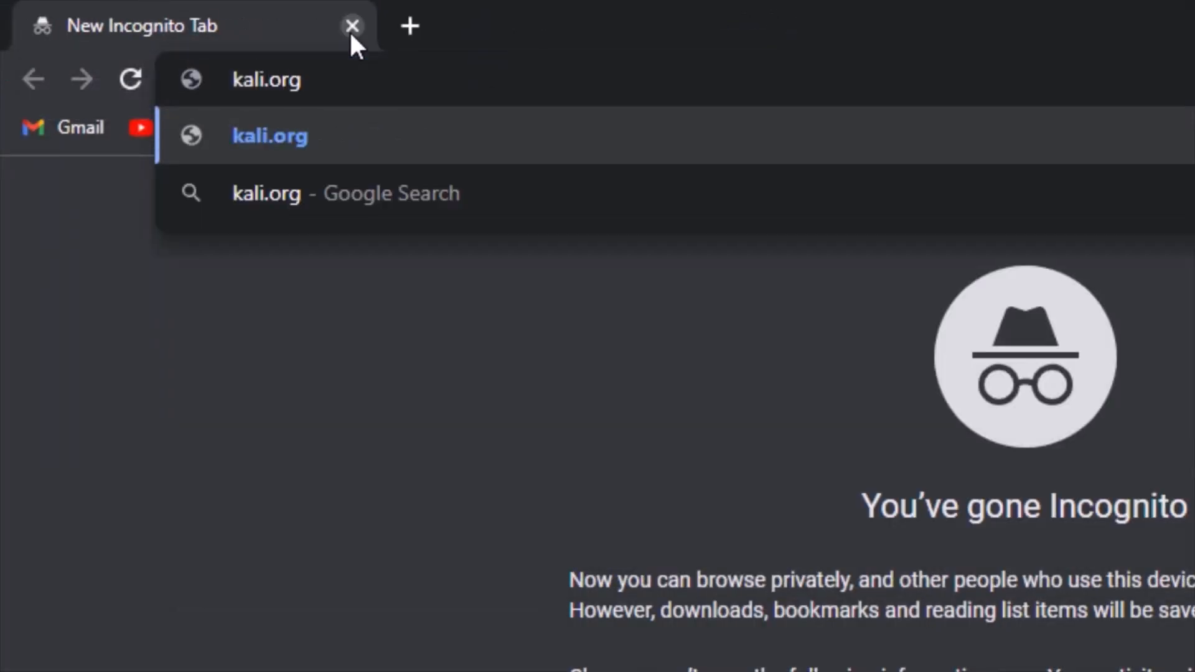
pyautogui.press('Return')
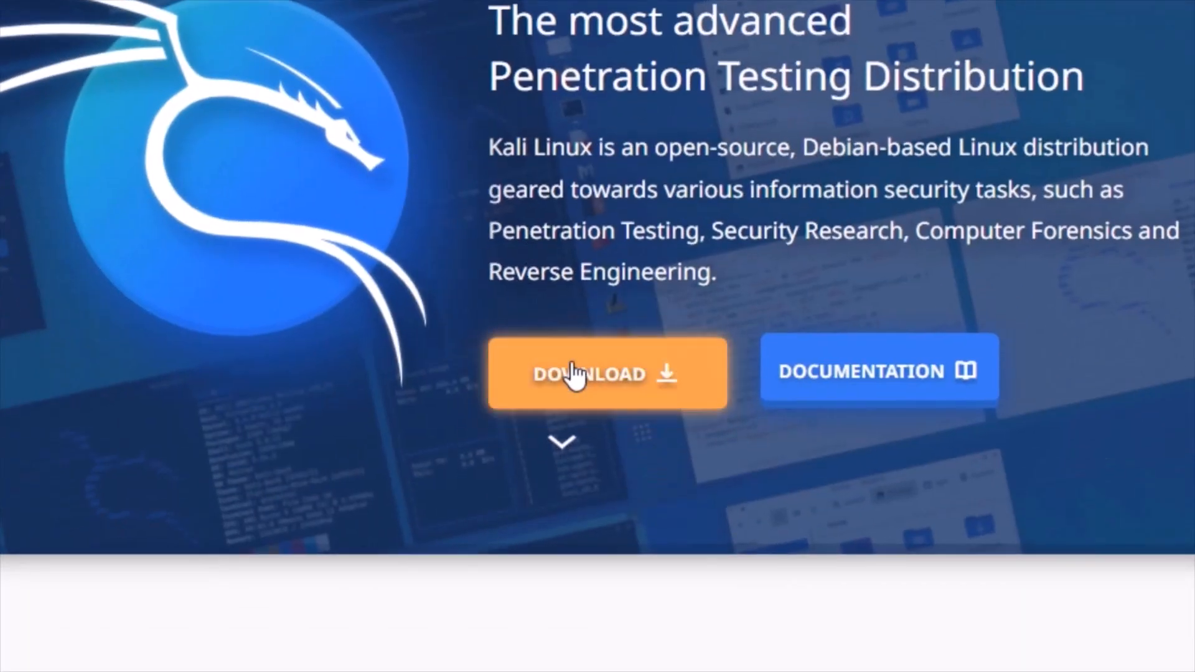
# Download the 64-bit VirtualBox image from Kali's Virtual Machines download section.
pyautogui.click(683, 398)
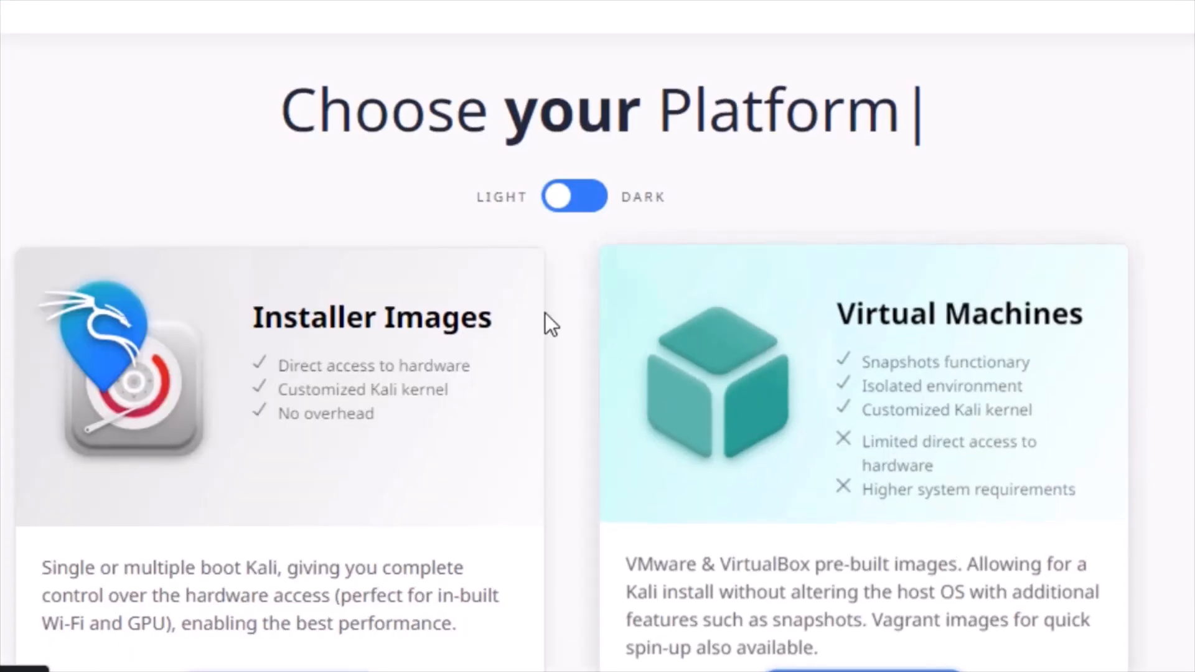
pyautogui.scroll(-3, 609, 309)
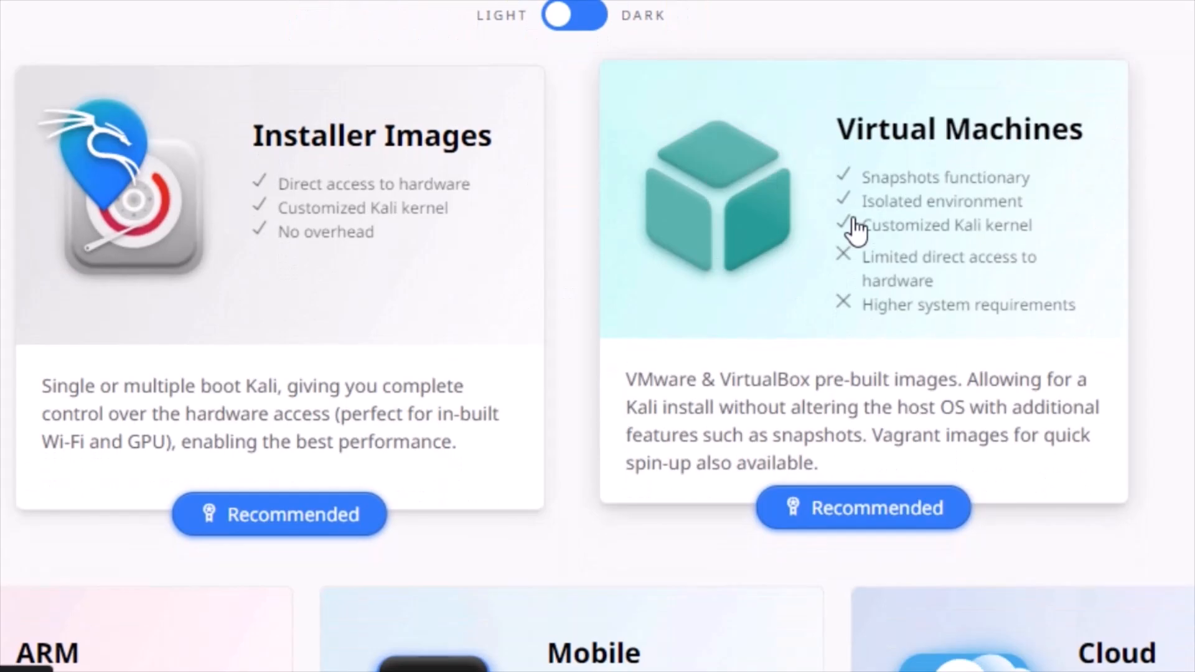
pyautogui.click(857, 231)
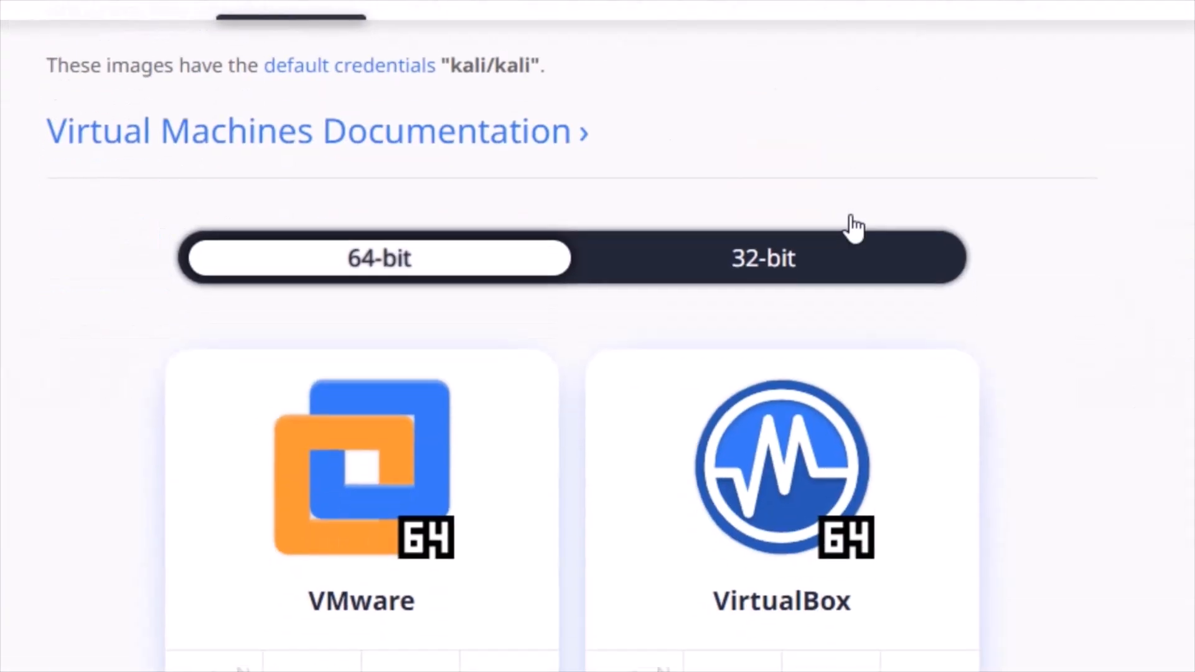
pyautogui.scroll(-1, 844, 212)
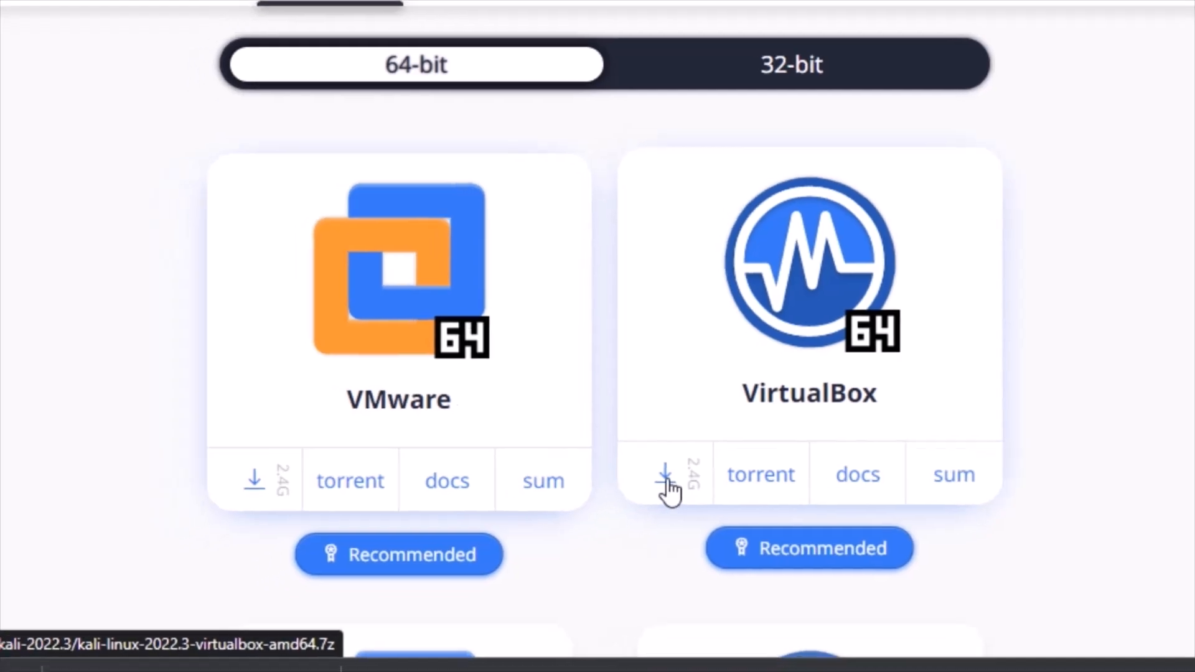
pyautogui.click(634, 495)
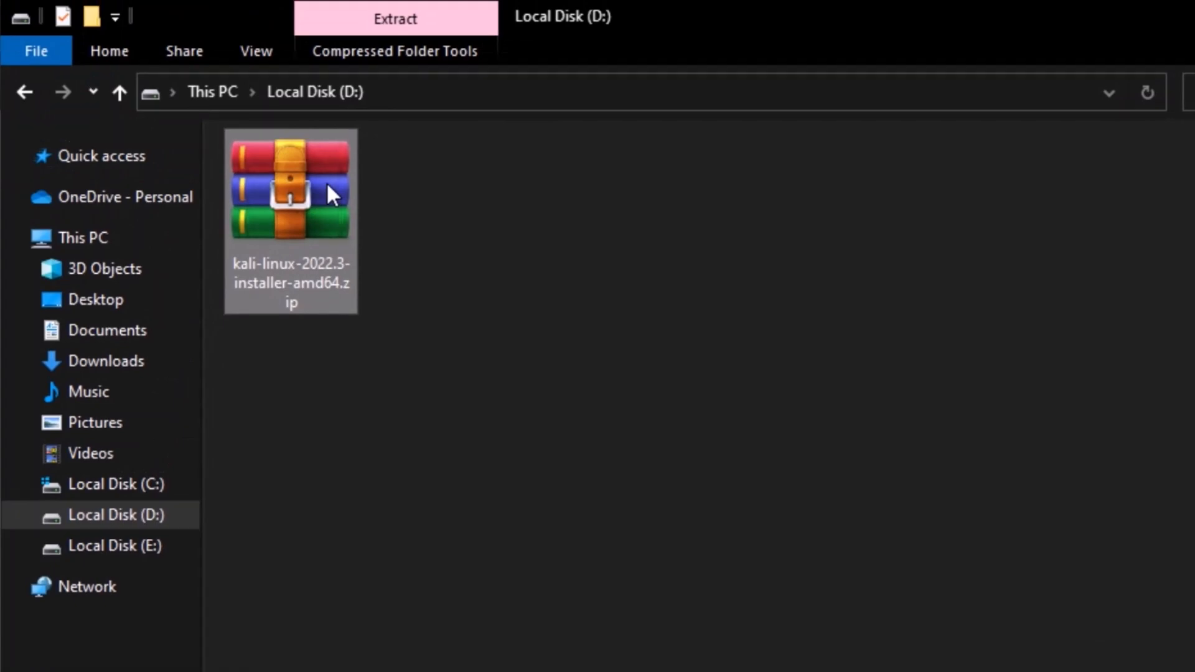
# Extract kali-linux-2022.3-installer-amd64.zip in place on drive D, then return to VirtualBox Manager.
pyautogui.rightClick(327, 182)
pyautogui.click(470, 317)
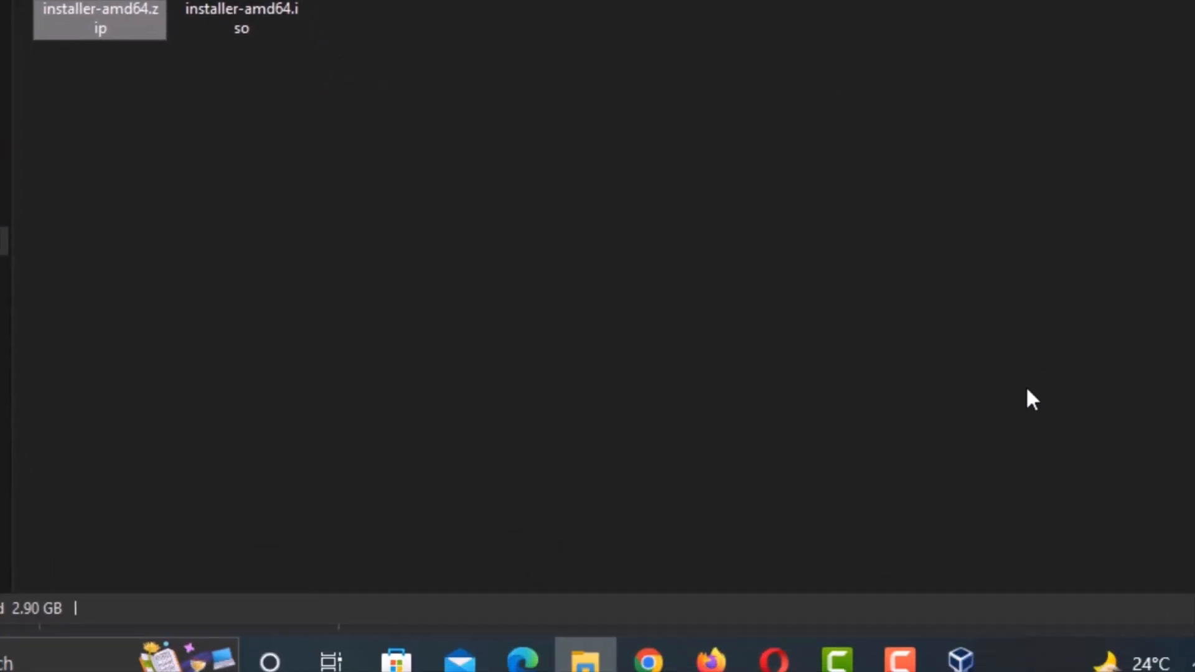
pyautogui.click(978, 661)
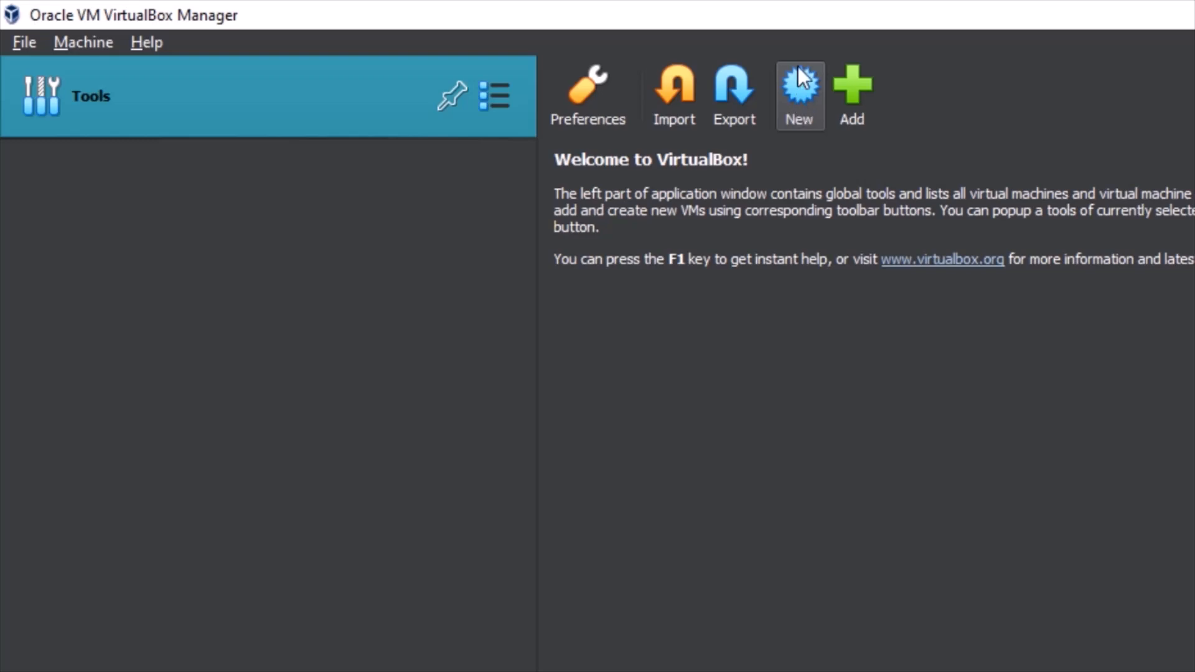
# Open the Create Virtual Machine dialog with the New toolbar button.
pyautogui.click(810, 89)
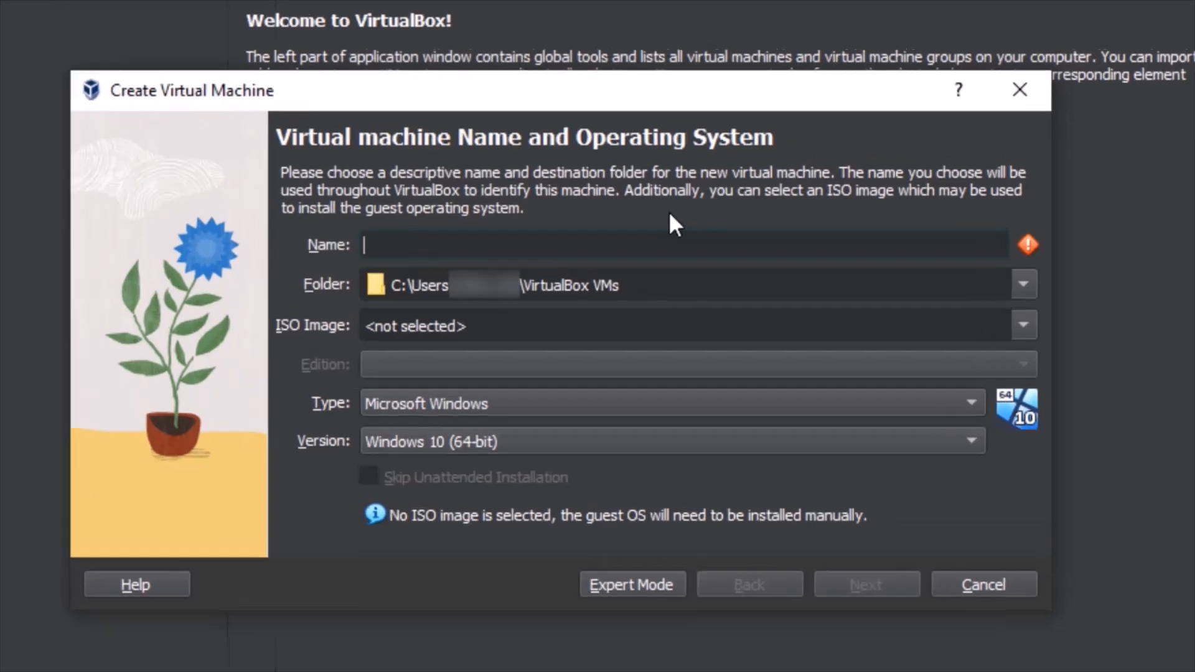
# Name the machine 'Kali Linux' and store it in a newly created D:\Kali VM folder.
pyautogui.write('Kali')
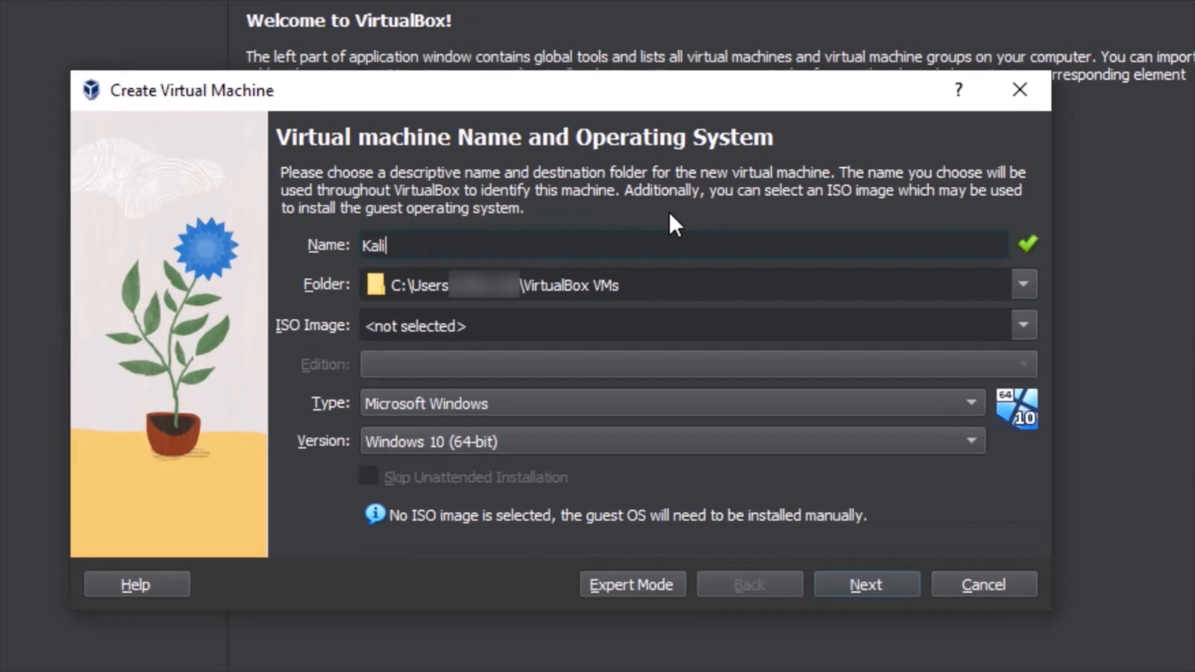
pyautogui.write(' Linux')
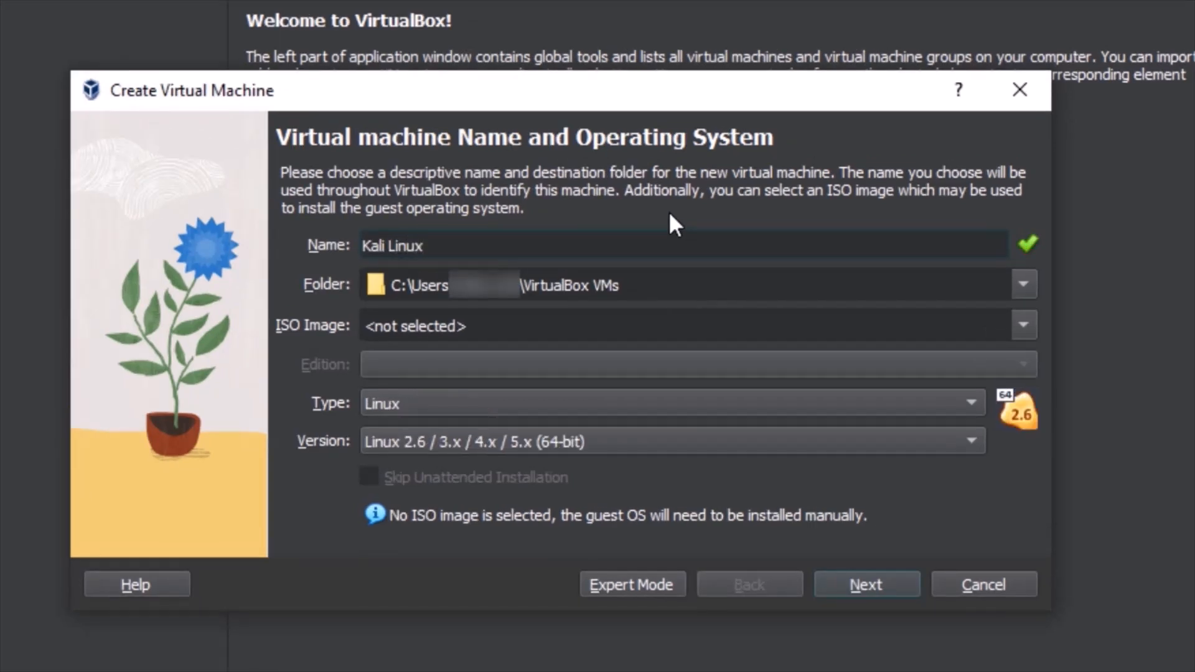
pyautogui.click(1030, 282)
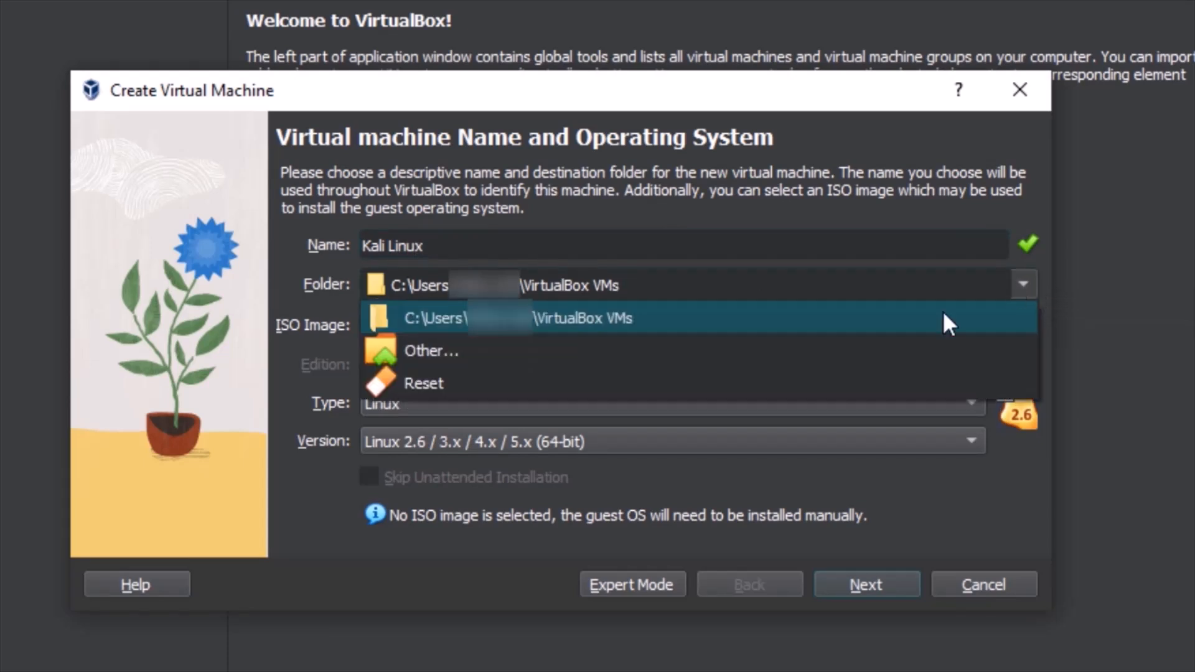
pyautogui.click(615, 349)
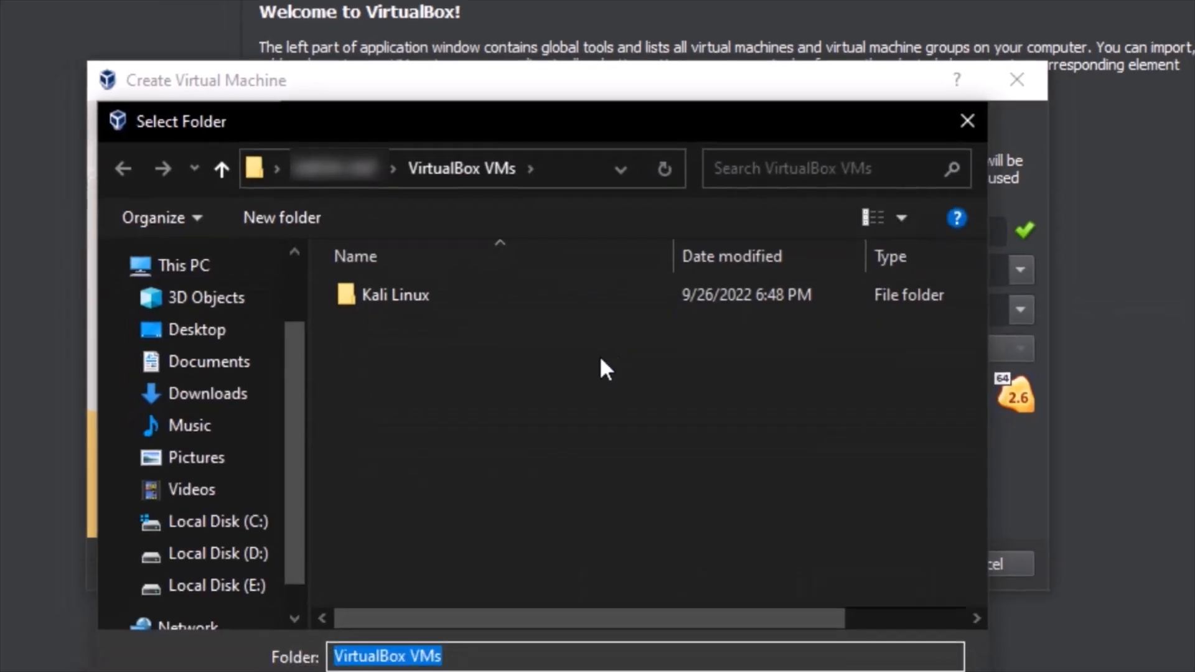
pyautogui.click(211, 554)
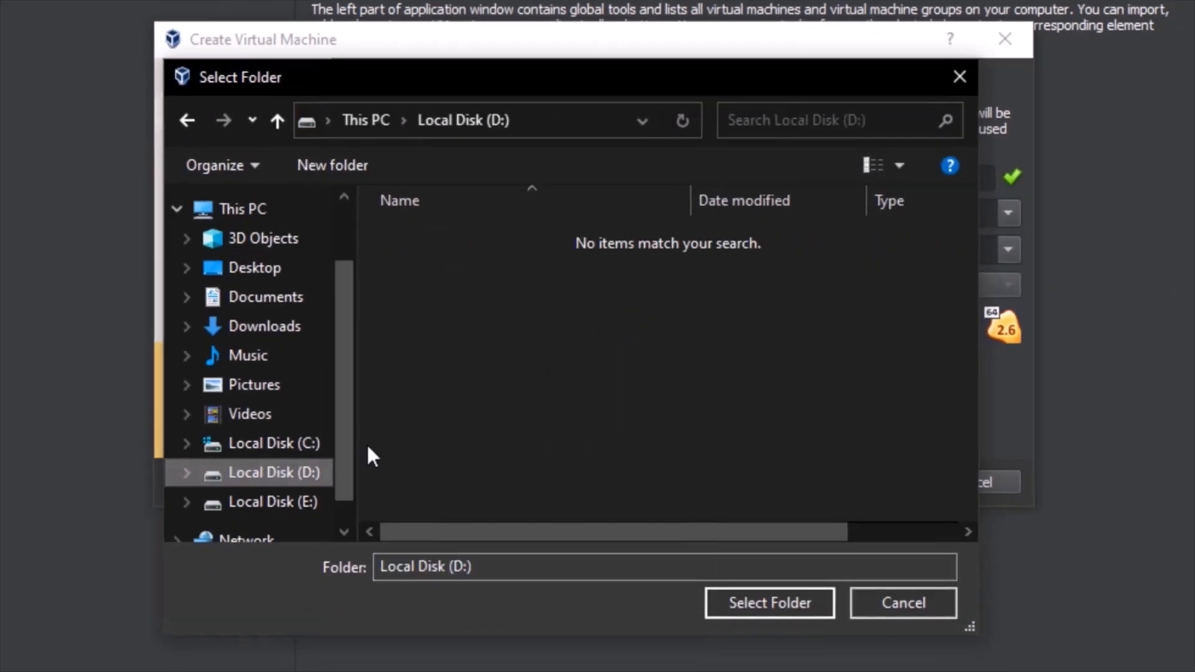
pyautogui.rightClick(545, 275)
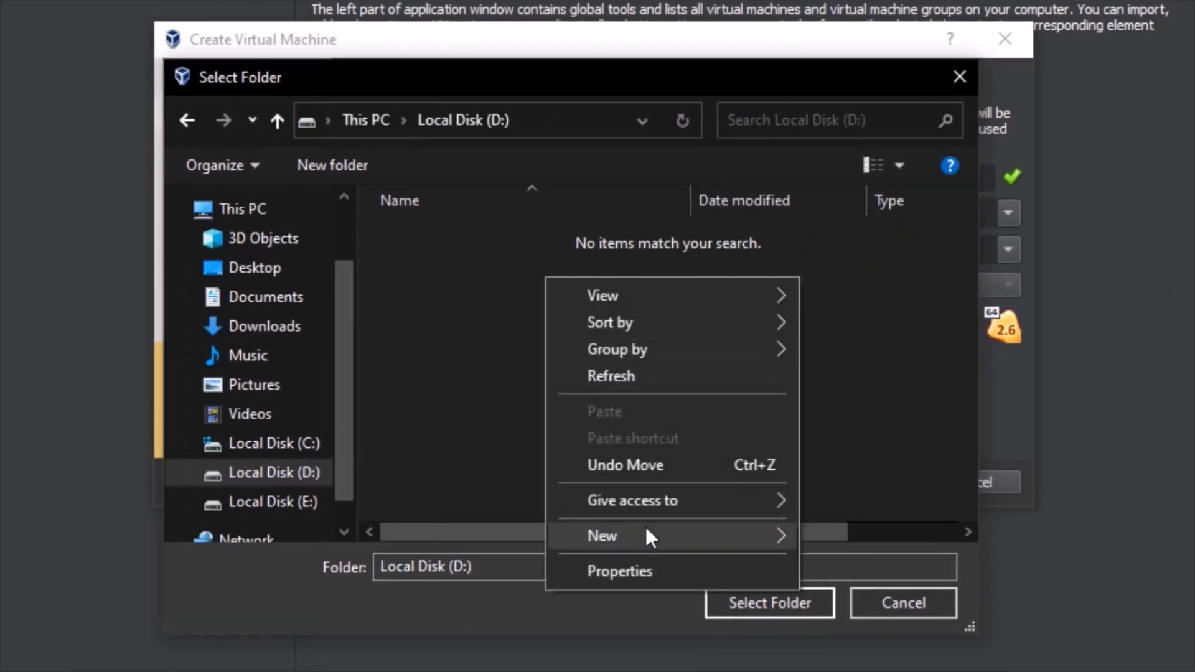
pyautogui.moveTo(646, 529)
pyautogui.click(877, 263)
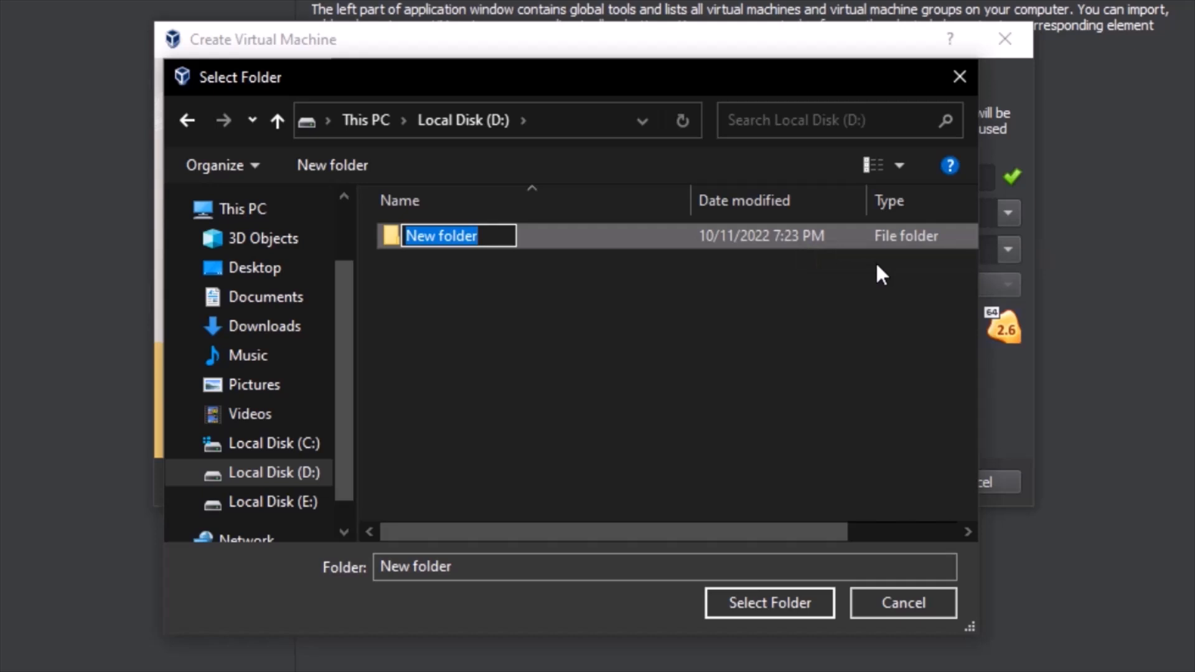
pyautogui.write('Kali VM')
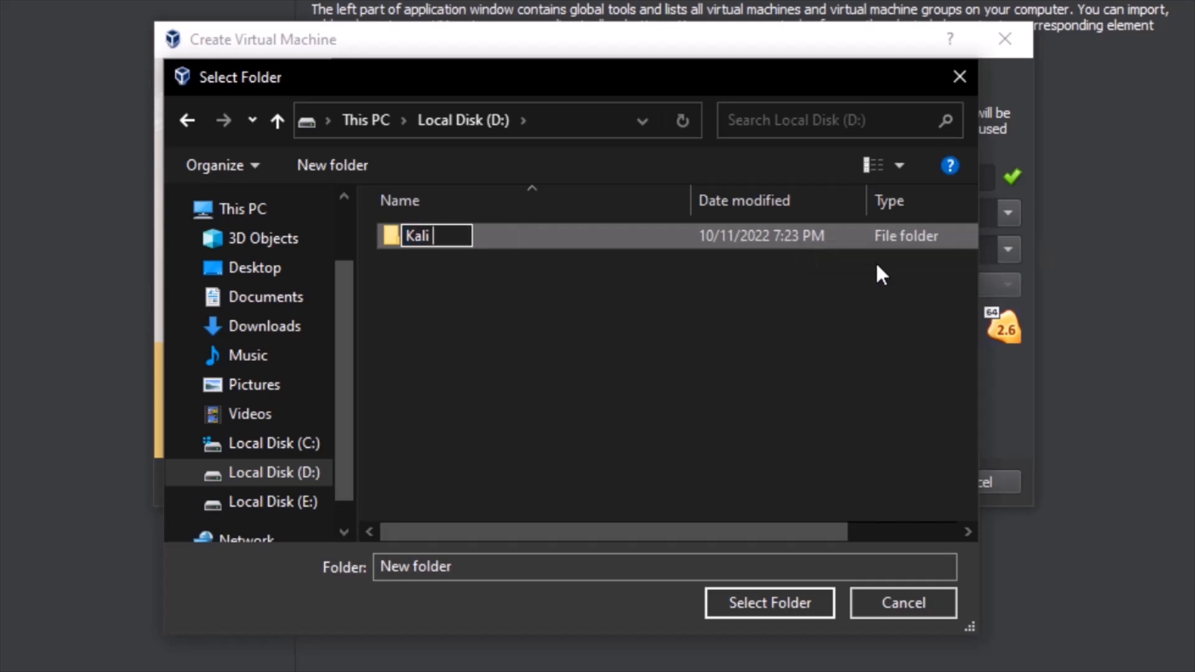
pyautogui.click(588, 237)
pyautogui.click(757, 604)
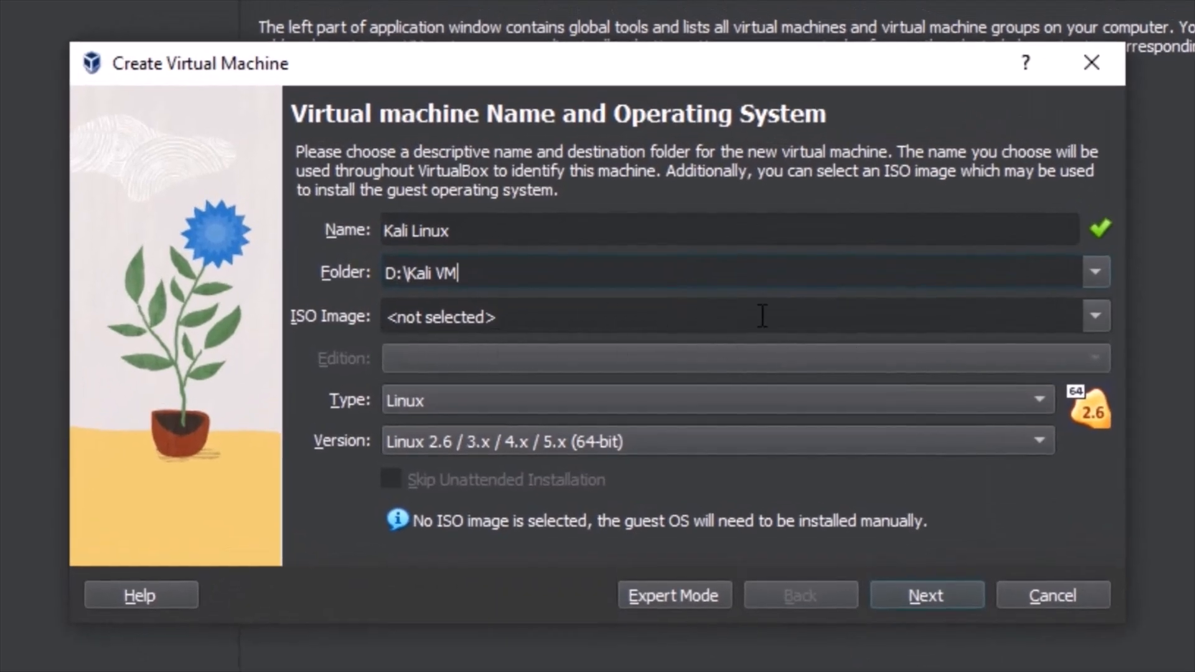
# Choose kali-linux-2022.3-installer-amd64.iso from drive D as the ISO image and continue.
pyautogui.click(1095, 315)
pyautogui.click(533, 366)
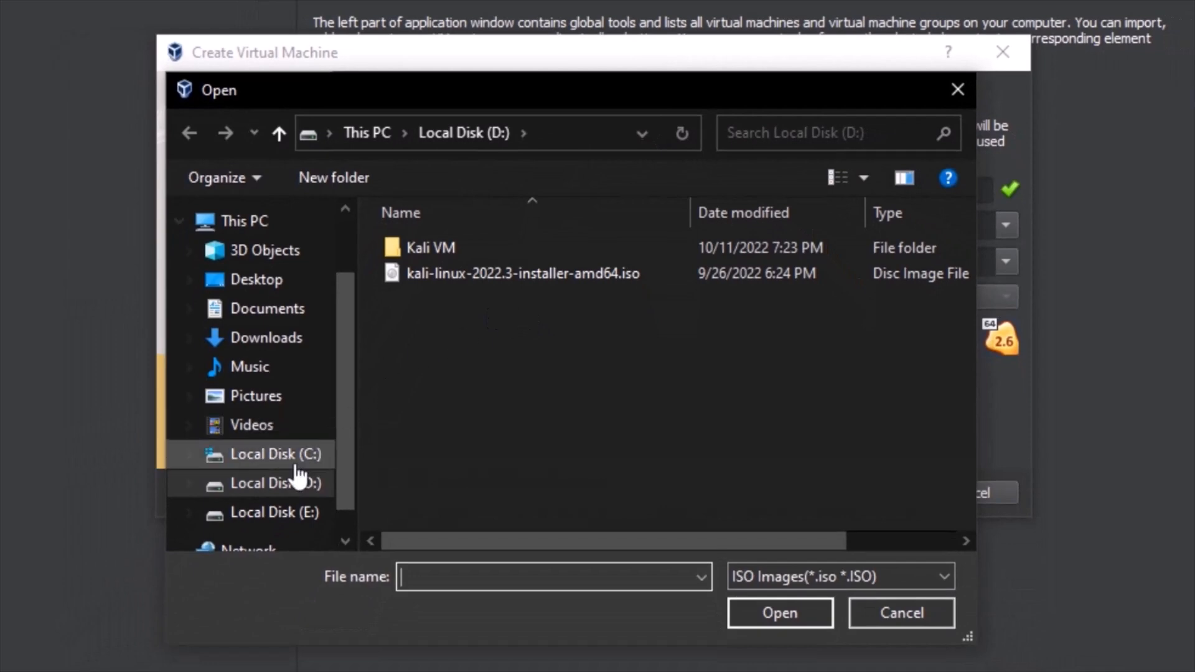
pyautogui.click(296, 481)
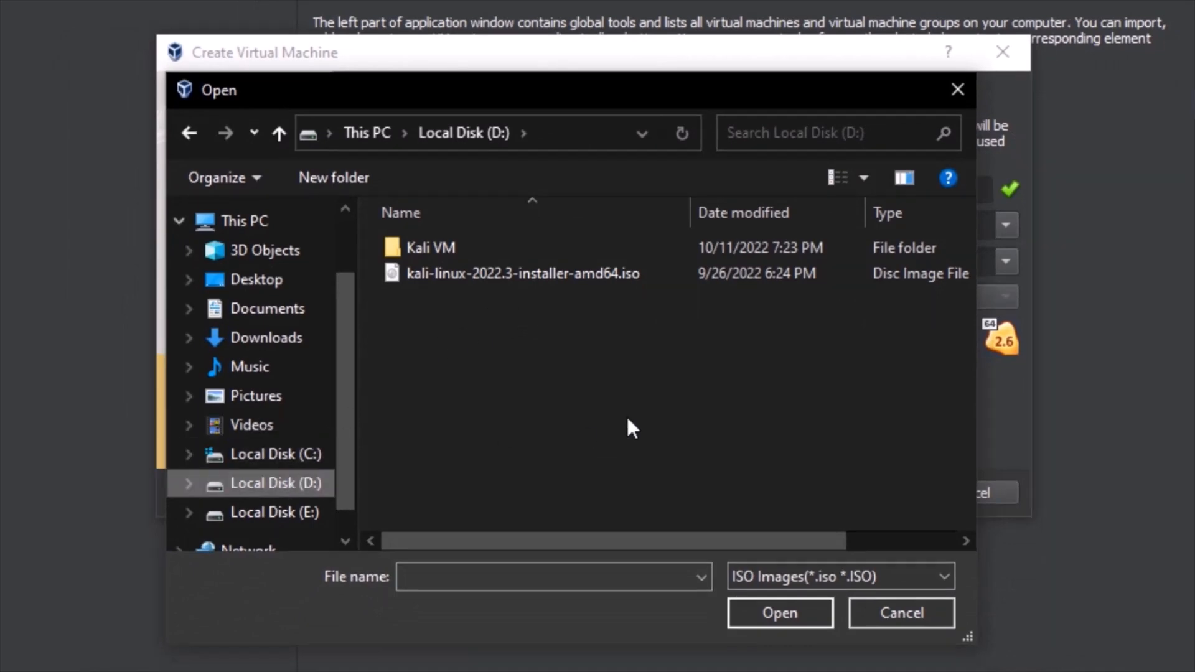
pyautogui.doubleClick(610, 274)
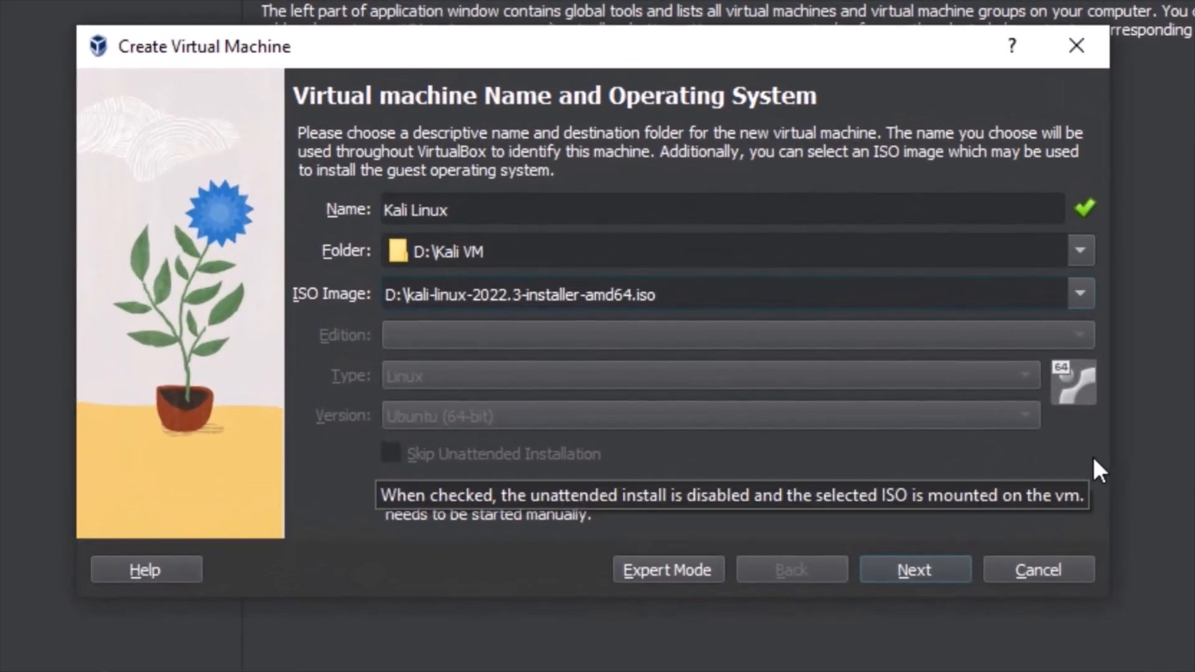
pyautogui.click(910, 573)
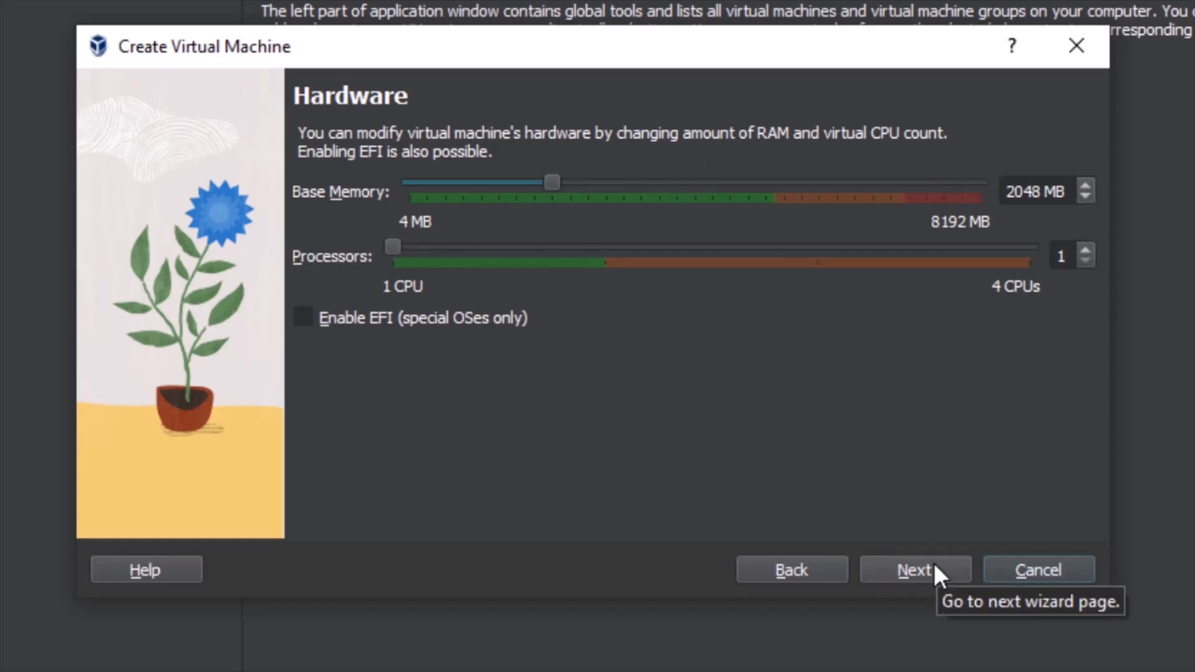
# Keep 2048 MB memory and 1 CPU, accept a 25 GB disk, and finish.
pyautogui.click(919, 567)
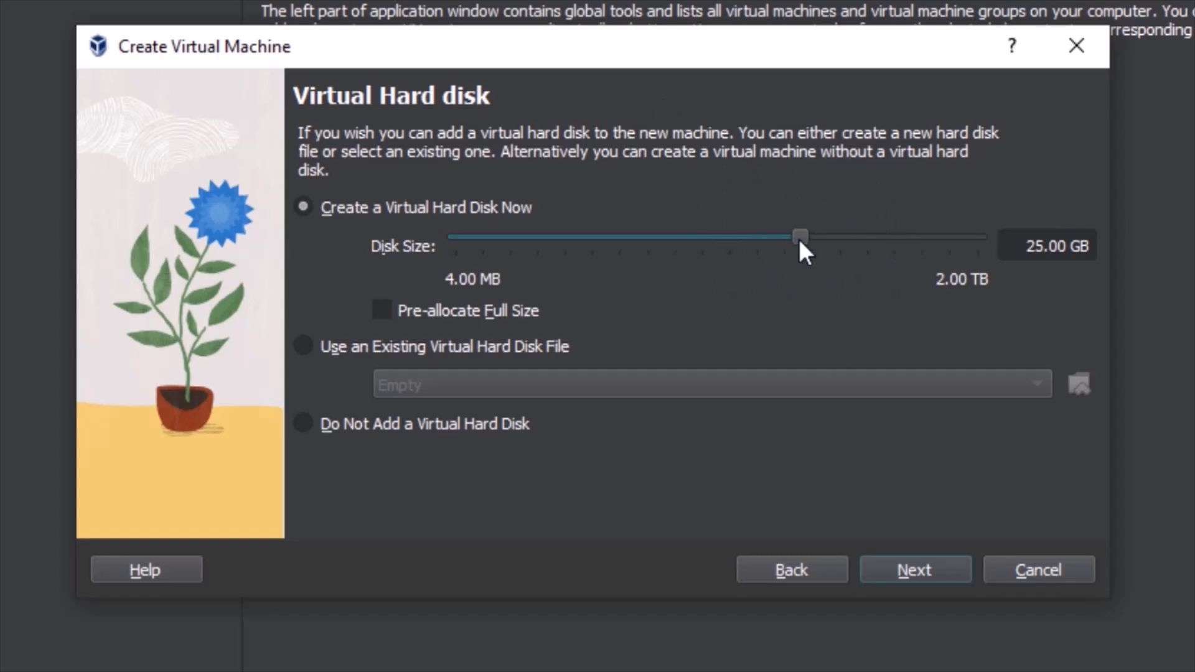
pyautogui.click(925, 577)
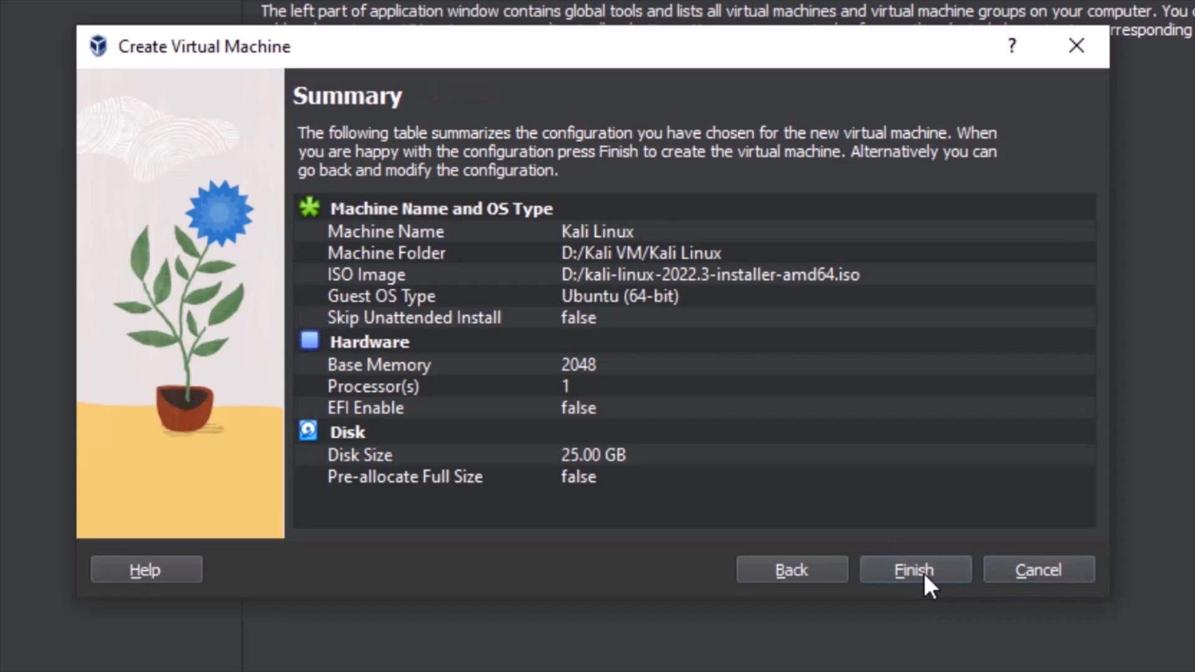
pyautogui.click(924, 572)
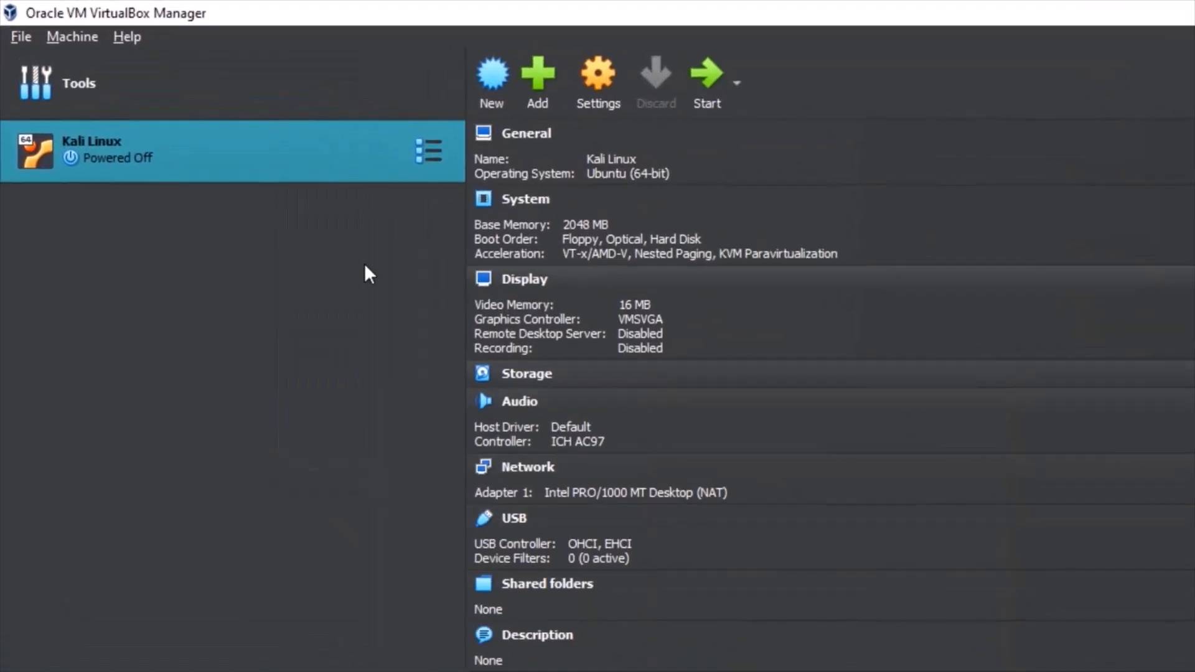
# Start the Kali Linux VM from the VirtualBox Manager list.
pyautogui.doubleClick(217, 152)
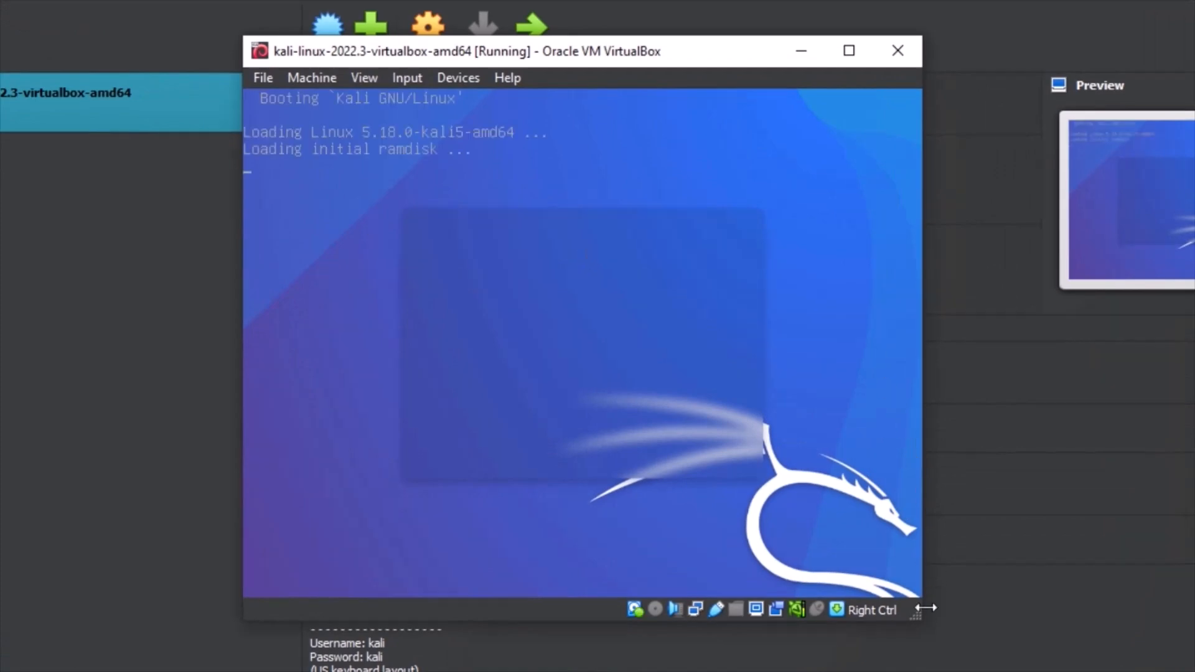
# Enlarge the Kali virtual machine window and reposition it on screen.
pyautogui.moveTo(917, 618); pyautogui.dragTo(1077, 671)
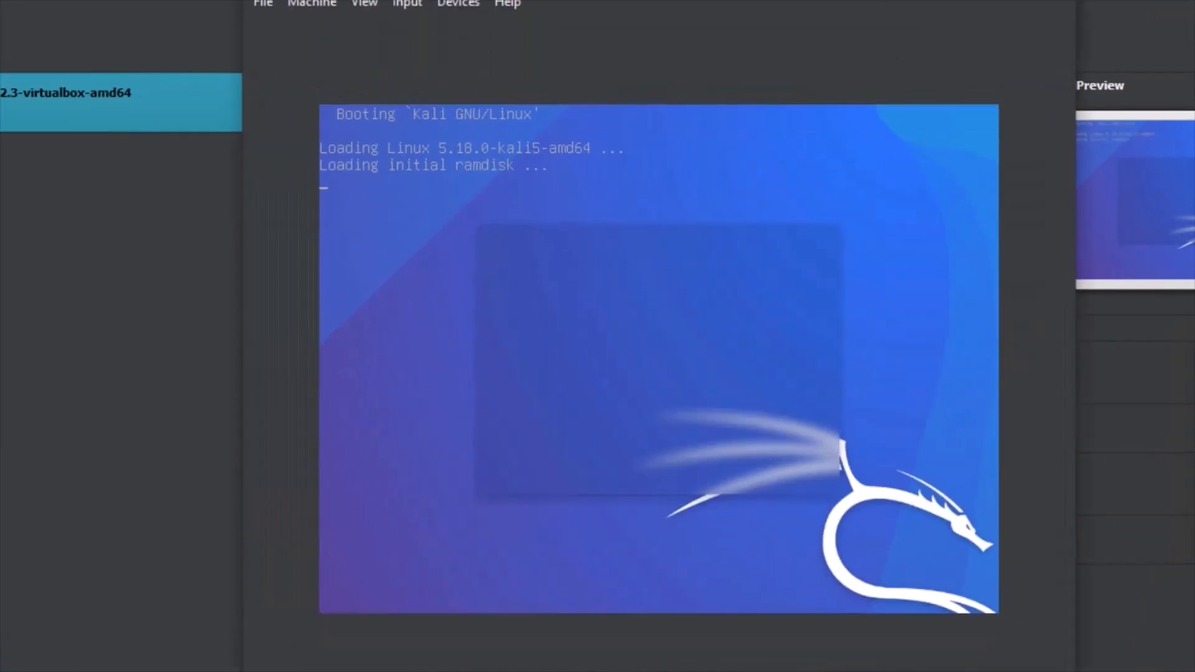
pyautogui.moveTo(844, 0); pyautogui.dragTo(775, 1)
pyautogui.moveTo(775, 1); pyautogui.dragTo(781, 1)
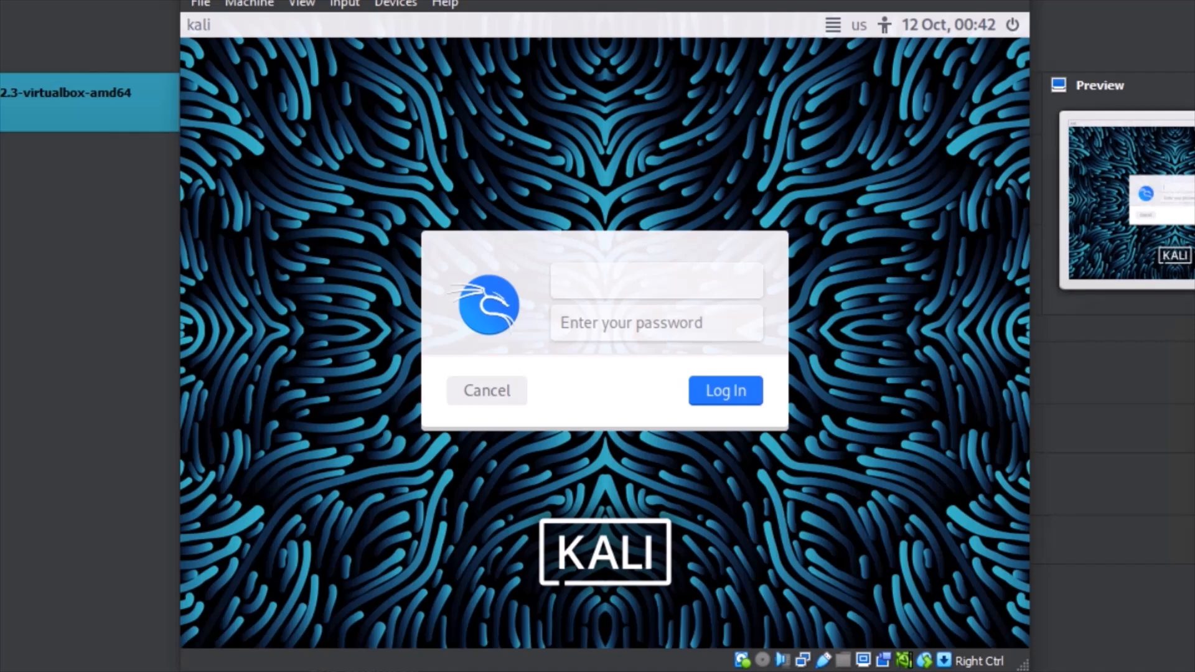
# Log in to the Kali desktop as the kali user with the account password.
pyautogui.write('kali')
pyautogui.press('Tab')
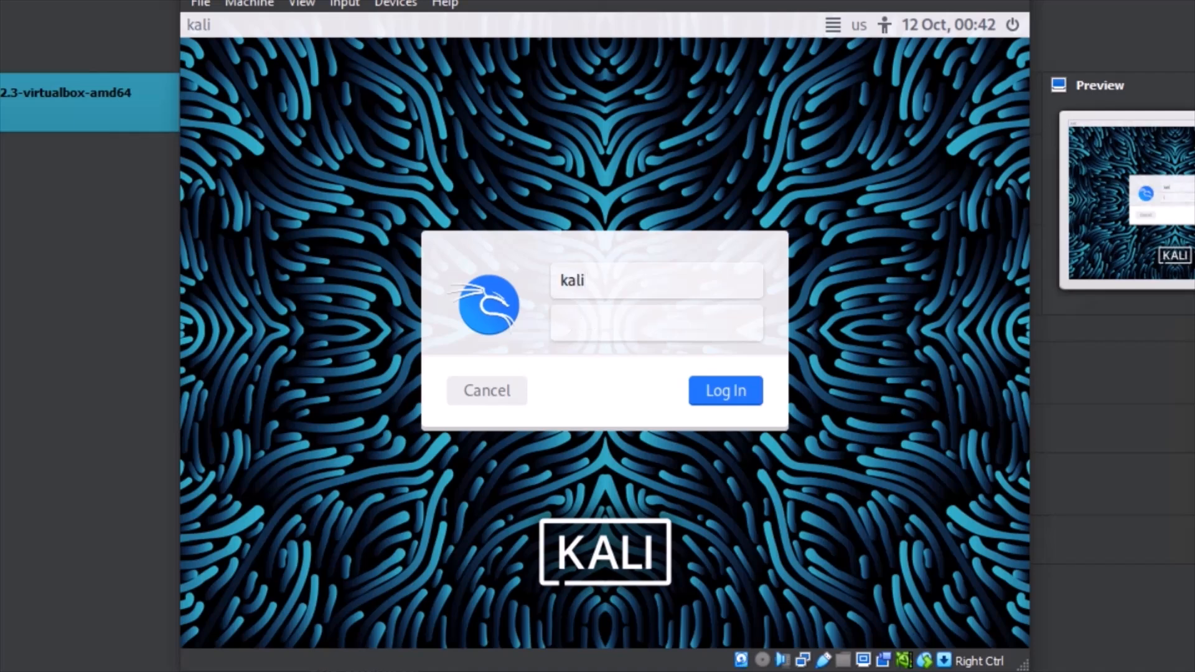
pyautogui.write('kali')
pyautogui.click(738, 390)
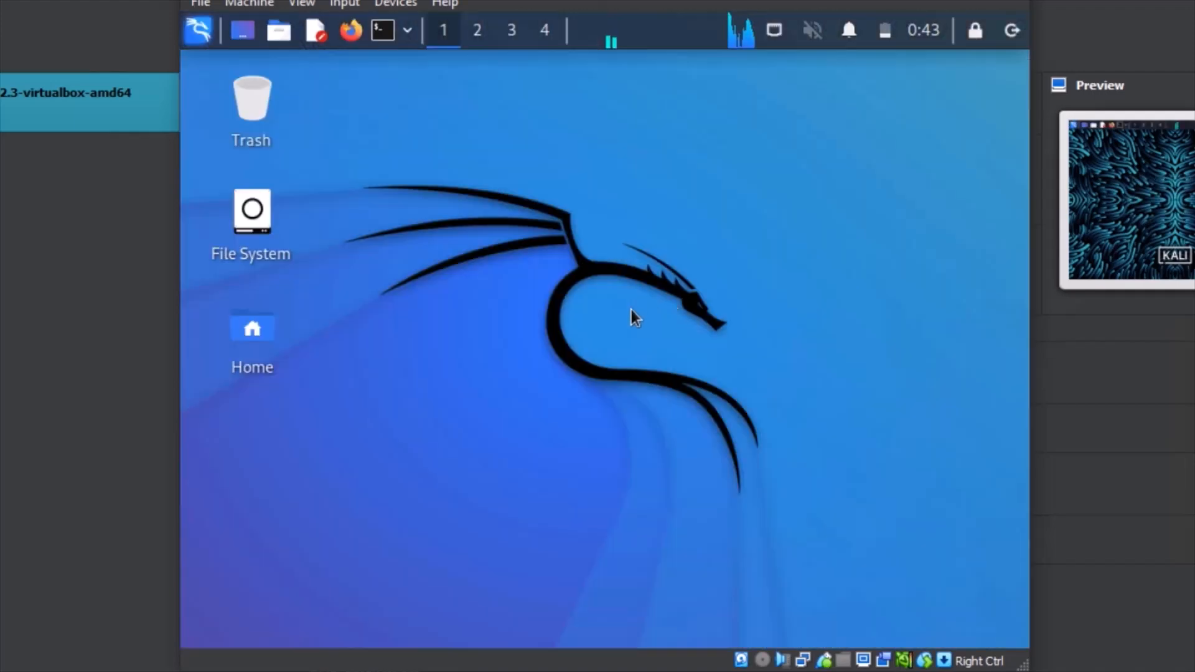